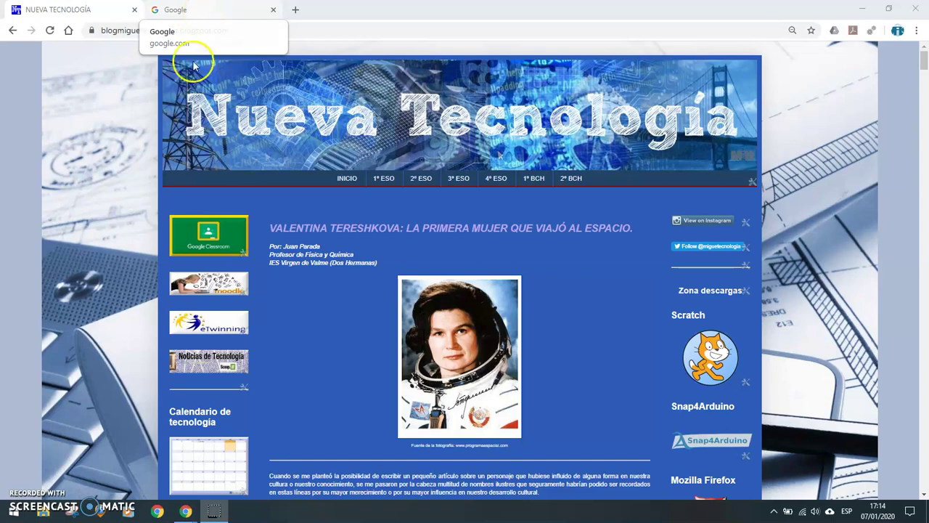
Launch SketchUp for Schools in a new tab from the Google apps list on the Google homepage.
{"action": "left_click", "coordinate": [175, 9]}
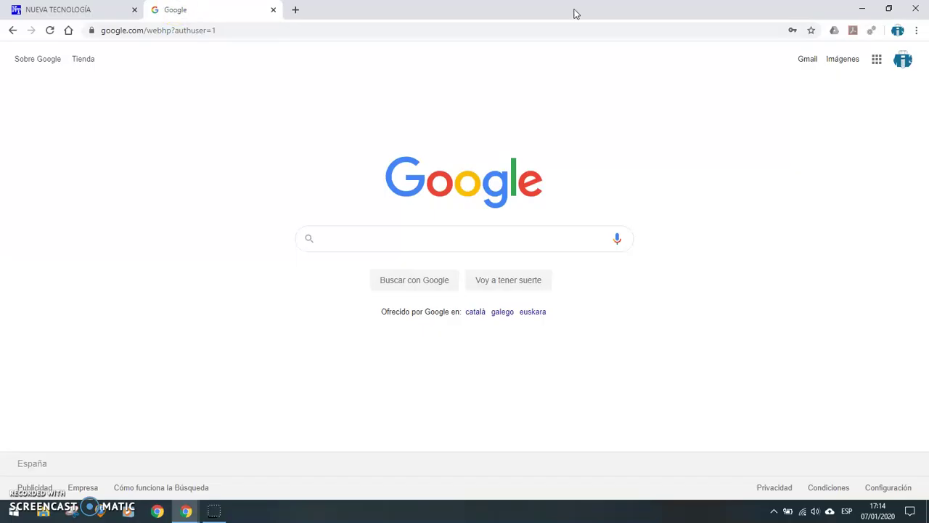
{"action": "left_click", "coordinate": [877, 61]}
{"action": "scroll", "coordinate": [815, 175], "scroll_direction": "down", "scroll_amount": 5}
{"action": "scroll", "coordinate": [820, 211], "scroll_direction": "down", "scroll_amount": 3}
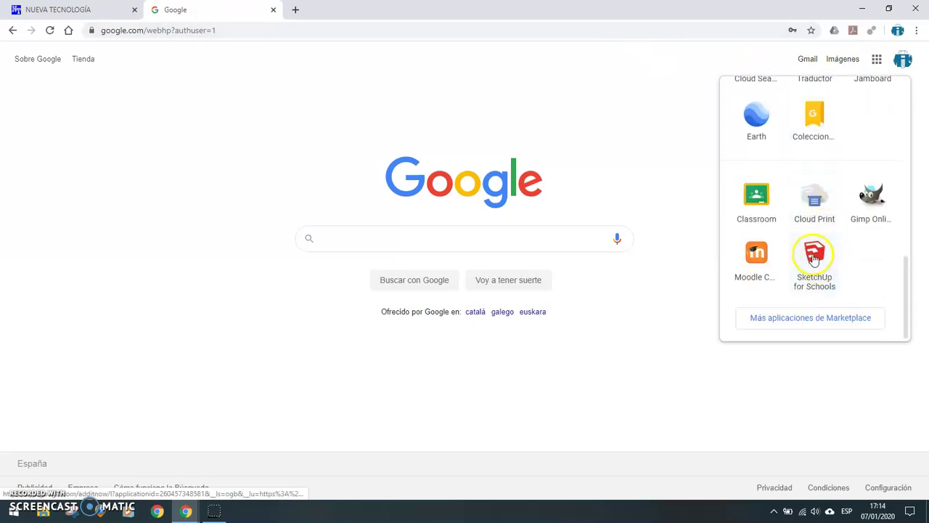
{"action": "left_click", "coordinate": [814, 252]}
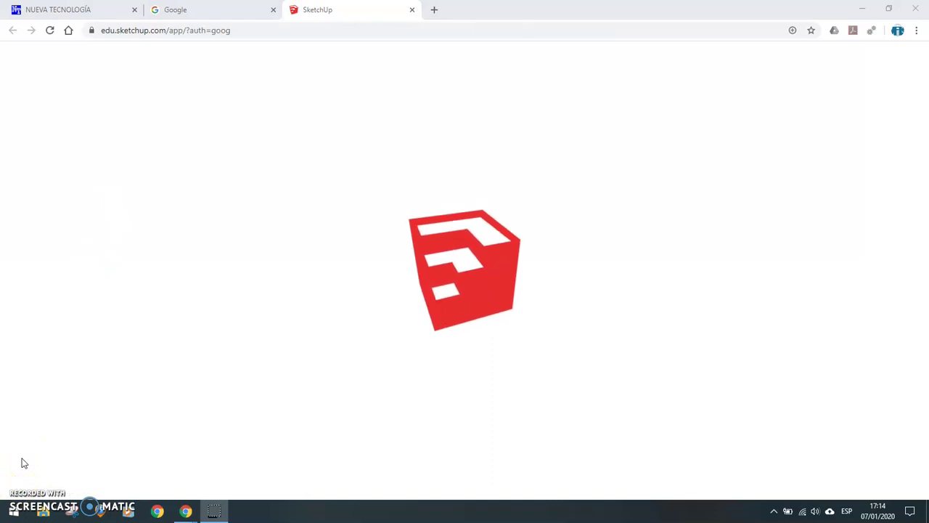
Bring up SketchUp for Schools and let its Inicio welcome page finish loading.
{"action": "left_click", "coordinate": [23, 494]}
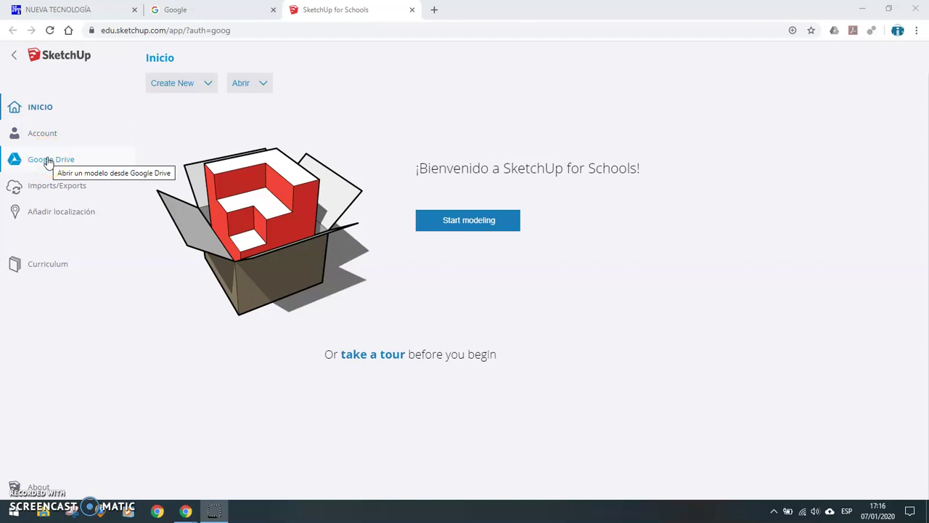
{"action": "left_click", "coordinate": [49, 186]}
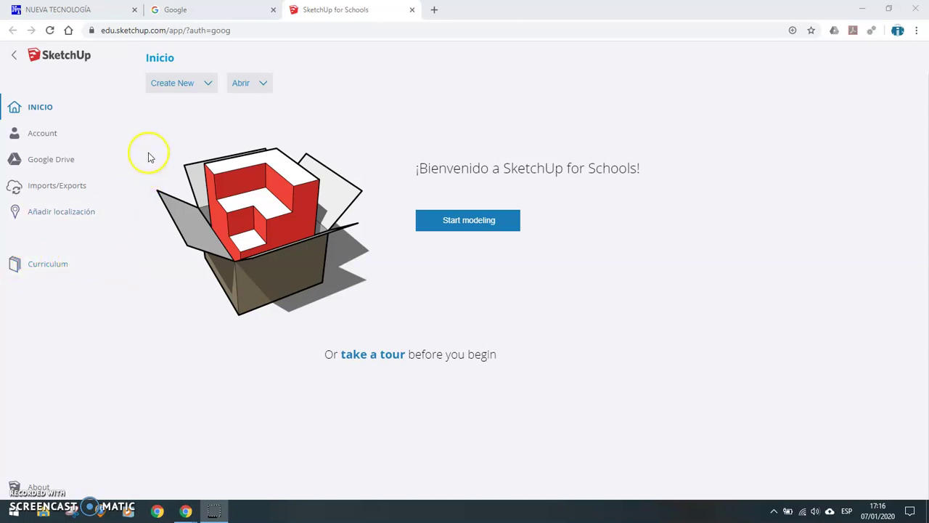
Show the new-model templates and dismiss the Kaspersky antivirus update popup.
{"action": "left_click", "coordinate": [185, 87]}
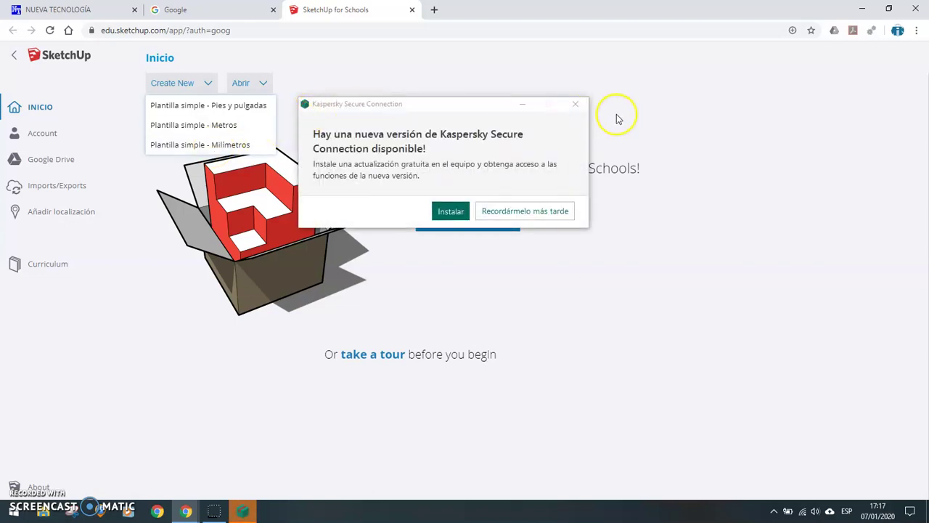
{"action": "left_click", "coordinate": [575, 104]}
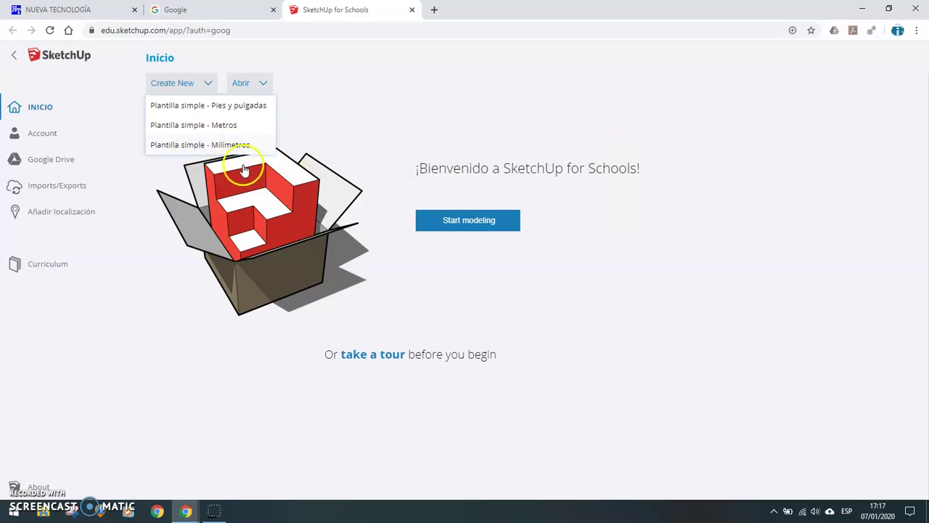
Start a model from the Plantilla simple - Milímetros template and delete the default human figure.
{"action": "left_click", "coordinate": [237, 146]}
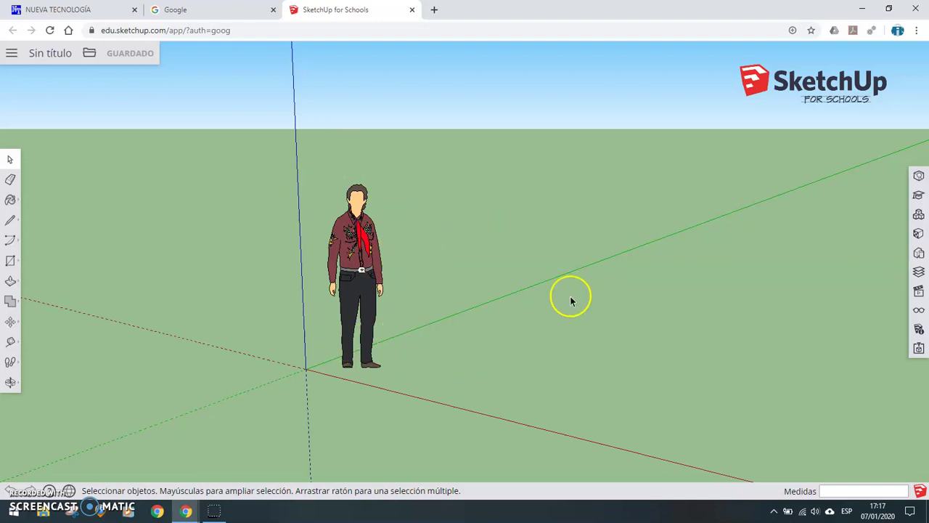
{"action": "left_click", "coordinate": [349, 255]}
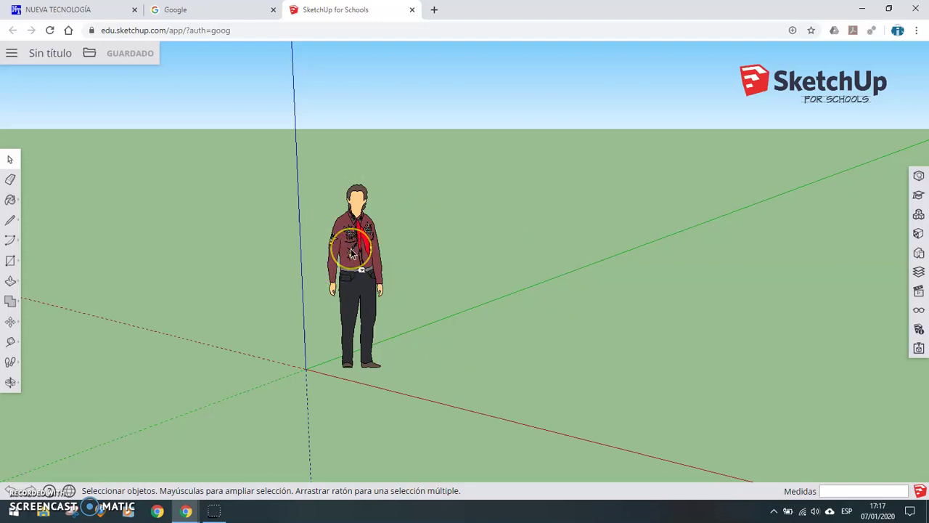
{"action": "left_click", "coordinate": [351, 251]}
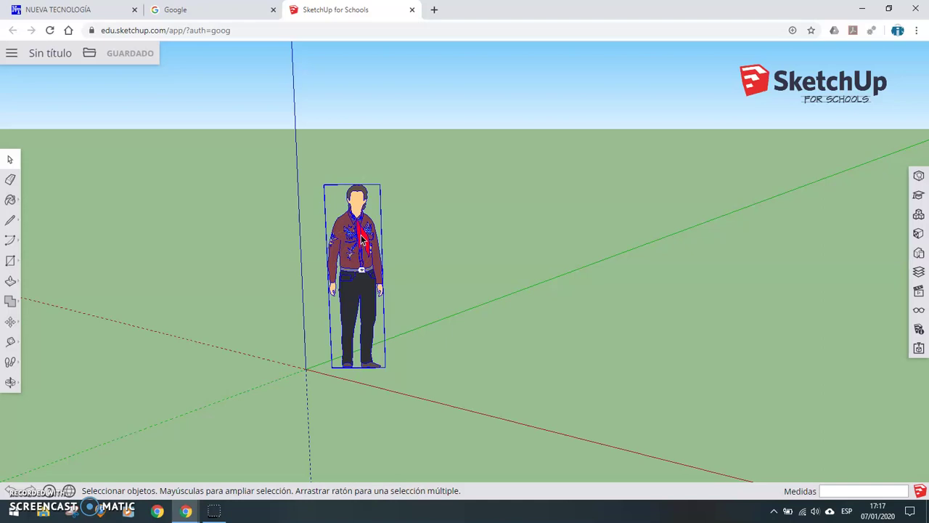
{"action": "key", "text": "Delete"}
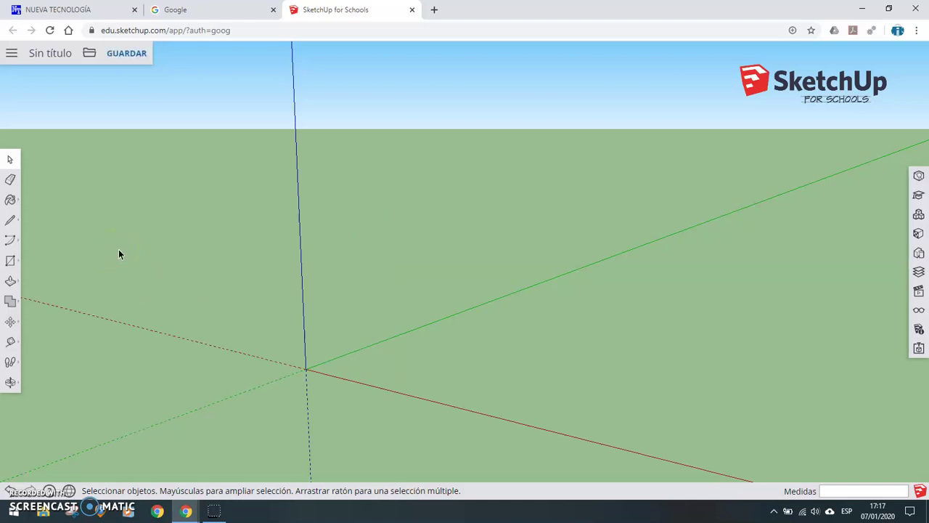
Draw a 400,400 mm rectangle from the origin with the Rectangle tool and zoom in.
{"action": "left_click", "coordinate": [11, 264]}
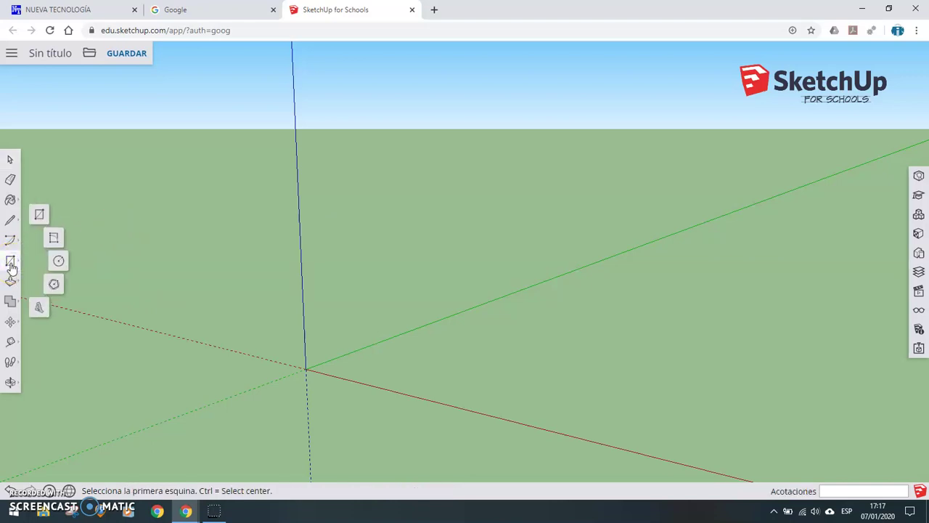
{"action": "left_click", "coordinate": [39, 218]}
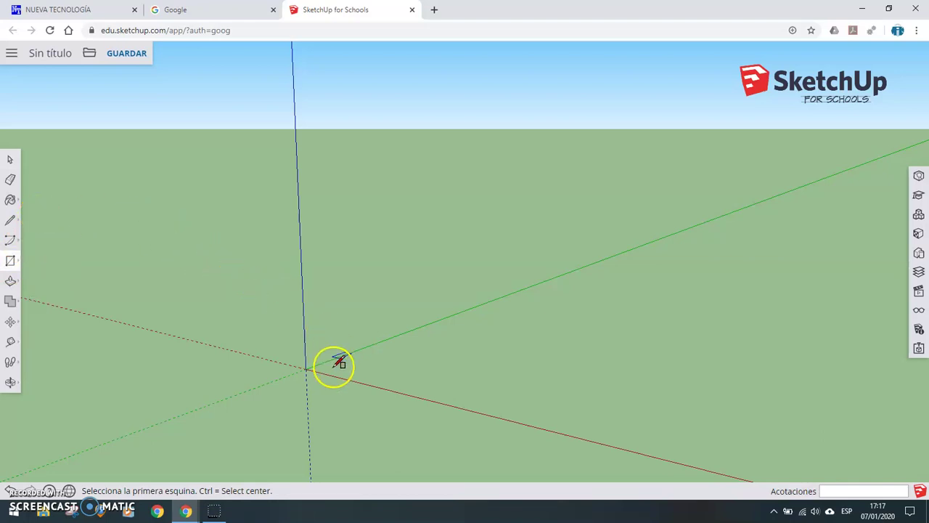
{"action": "left_click", "coordinate": [306, 368]}
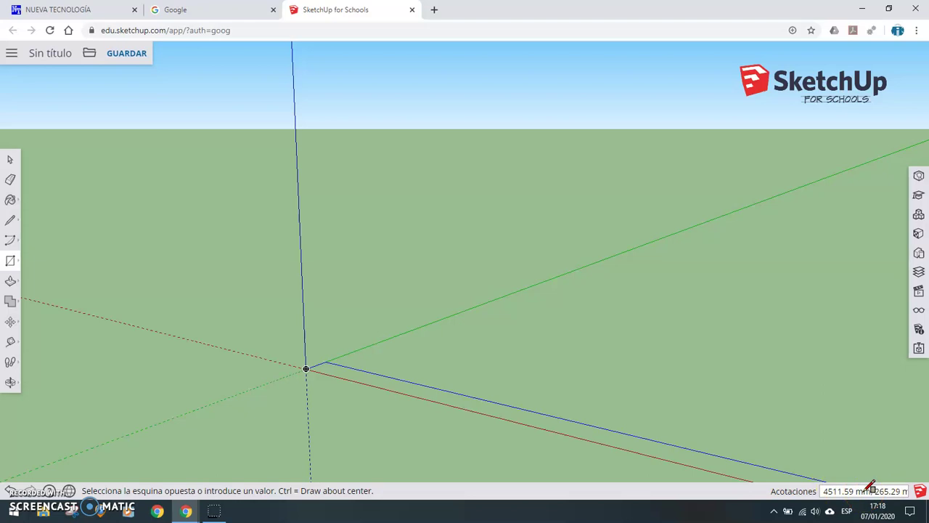
{"action": "type", "text": "400,400"}
{"action": "key", "text": "Return"}
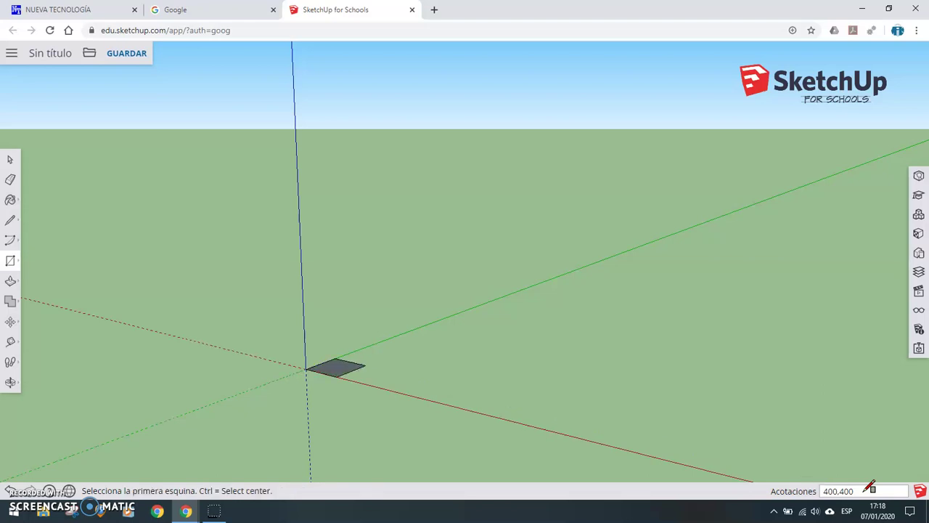
{"action": "scroll", "coordinate": [472, 354], "scroll_direction": "up", "scroll_amount": 2}
{"action": "scroll", "coordinate": [436, 361], "scroll_direction": "up", "scroll_amount": 1}
{"action": "scroll", "coordinate": [419, 365], "scroll_direction": "up", "scroll_amount": 1}
{"action": "scroll", "coordinate": [73, 370], "scroll_direction": "up", "scroll_amount": 1}
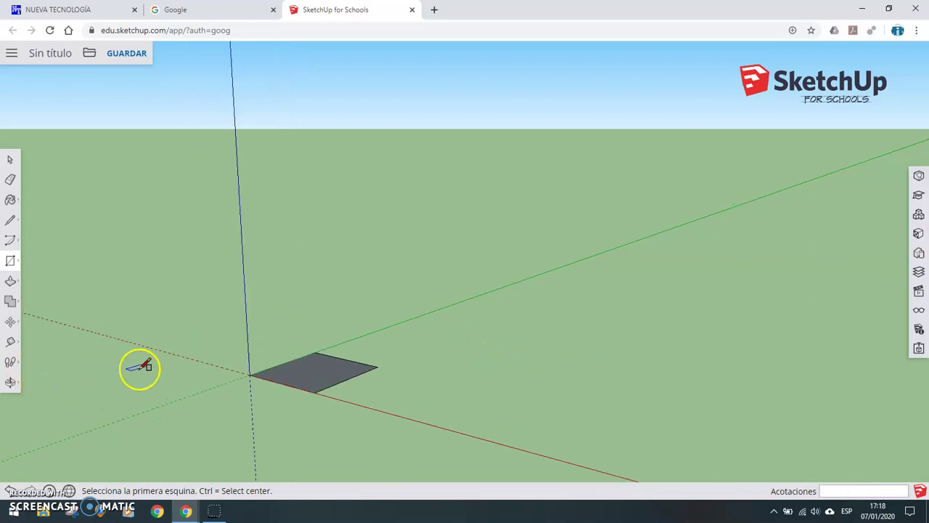
{"action": "scroll", "coordinate": [138, 365], "scroll_direction": "up", "scroll_amount": 1}
{"action": "scroll", "coordinate": [145, 366], "scroll_direction": "up", "scroll_amount": 1}
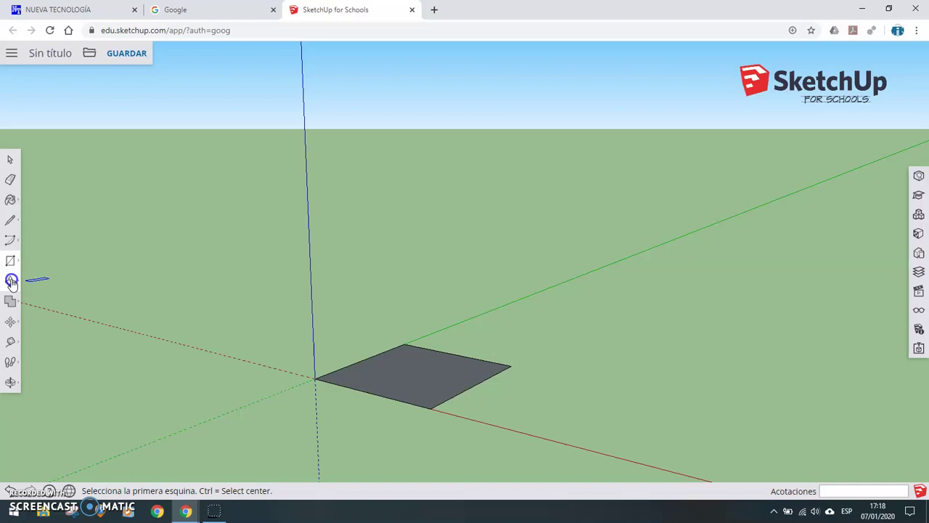
Push/pull the square face upward by 400 mm to form the cube.
{"action": "left_click", "coordinate": [11, 283]}
{"action": "left_click", "coordinate": [38, 259]}
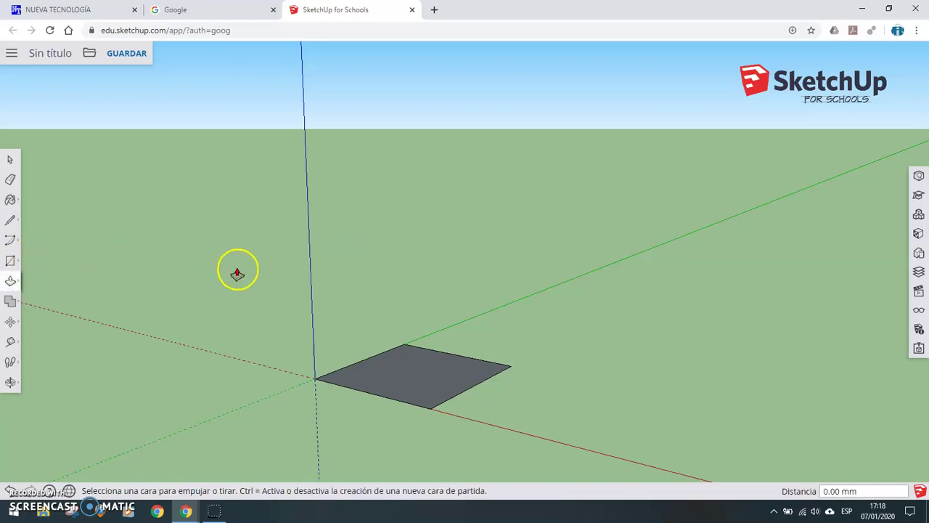
{"action": "left_click", "coordinate": [407, 374]}
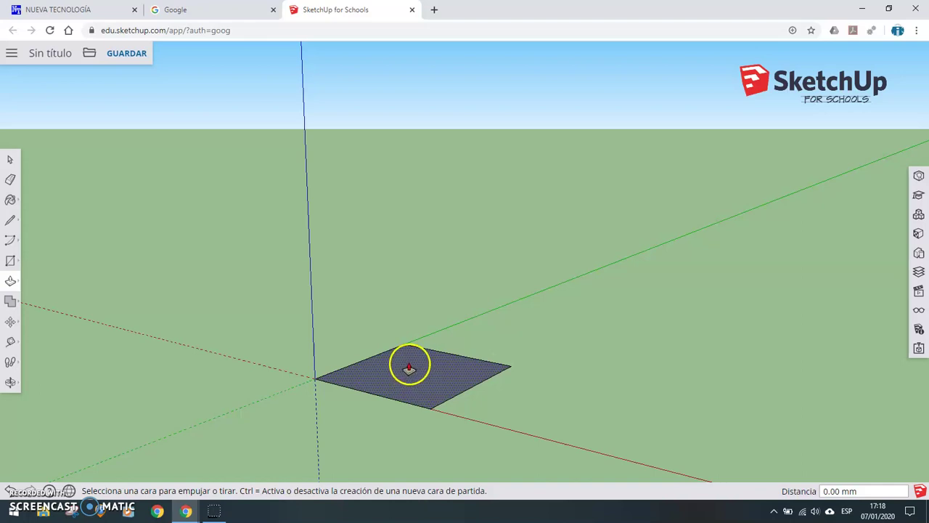
{"action": "left_click", "coordinate": [410, 341]}
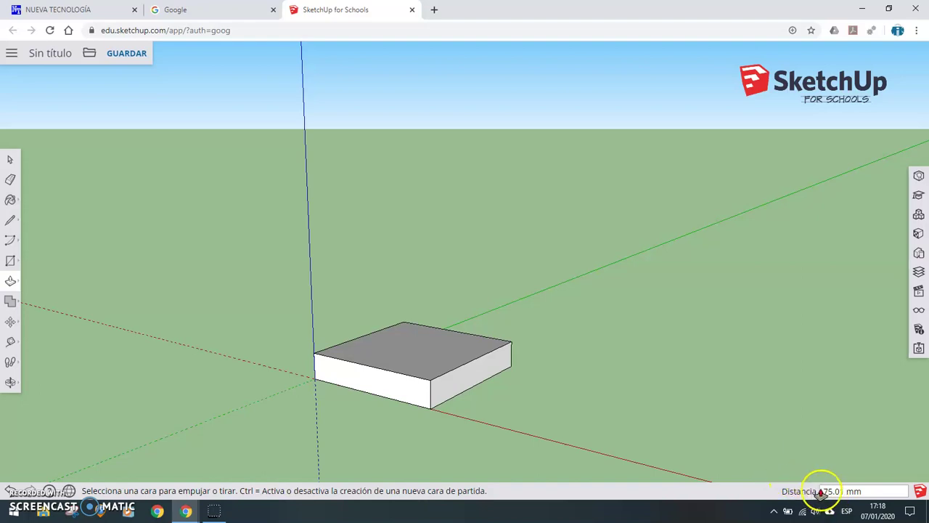
{"action": "type", "text": "400"}
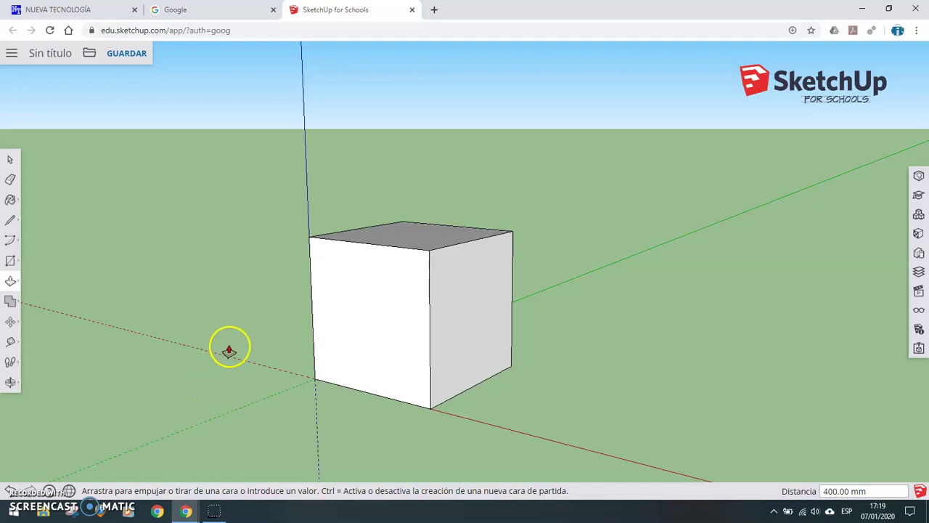
Window-select the entire cube and make it a group with Crear grupo.
{"action": "left_click", "coordinate": [10, 159]}
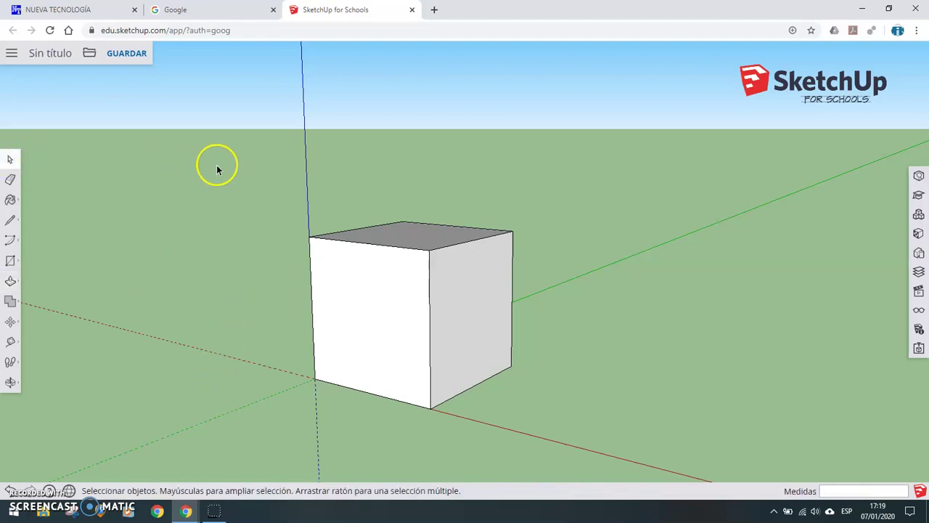
{"action": "left_click_drag", "start_coordinate": [218, 167], "coordinate": [456, 427]}
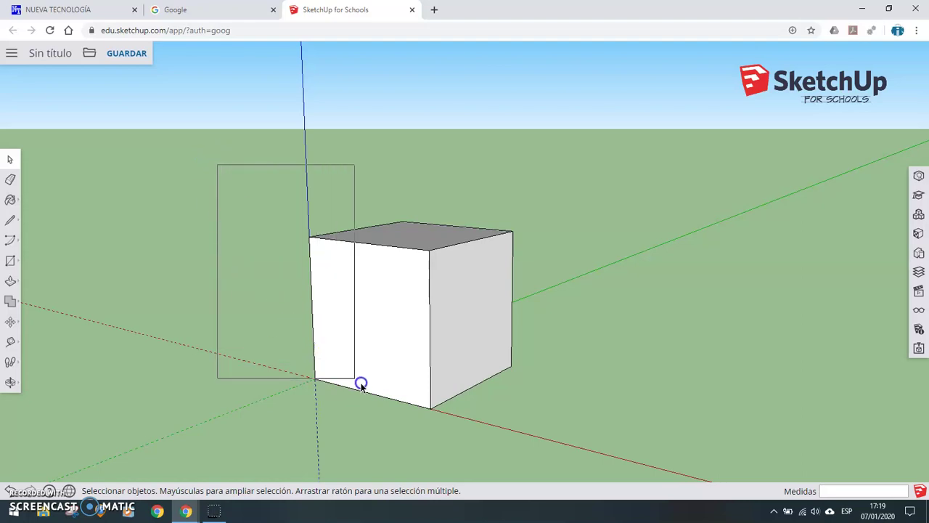
{"action": "left_click_drag", "start_coordinate": [456, 427], "coordinate": [607, 443]}
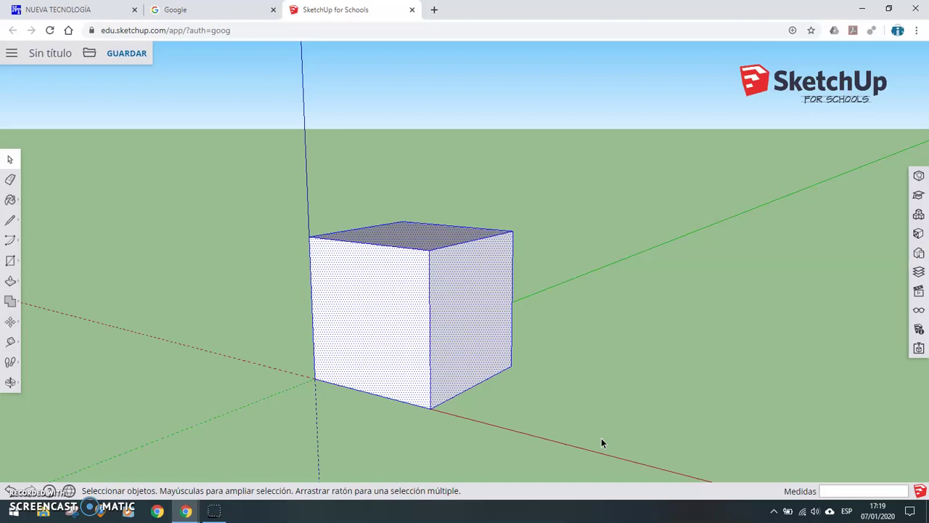
{"action": "right_click", "coordinate": [482, 304]}
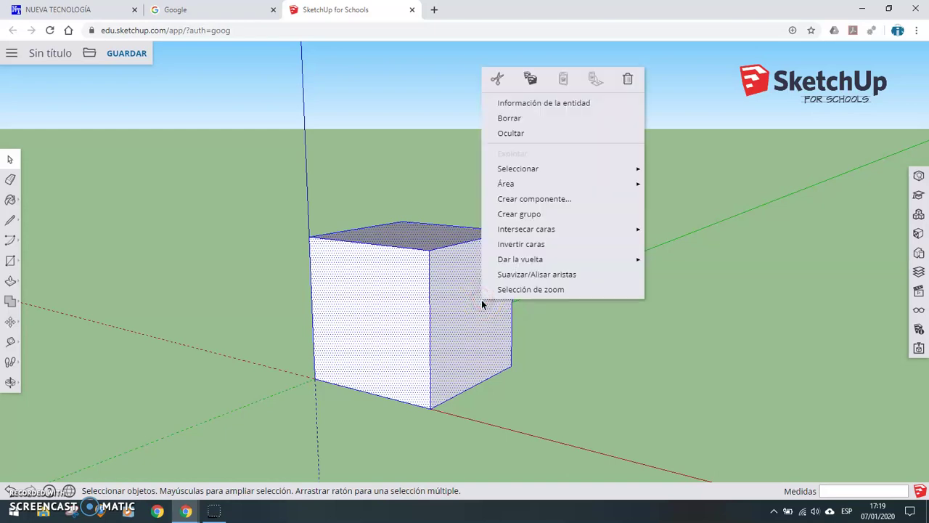
{"action": "left_click", "coordinate": [539, 215]}
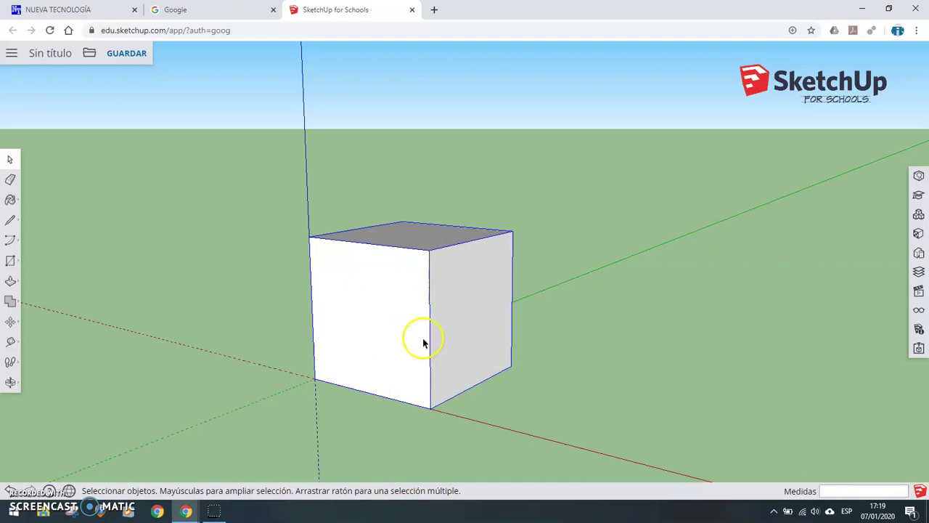
{"action": "left_click", "coordinate": [52, 56]}
Replace the default name 'Sin título' with Practica01_MLM and confirm with Aceptar.
{"action": "left_click", "coordinate": [51, 58]}
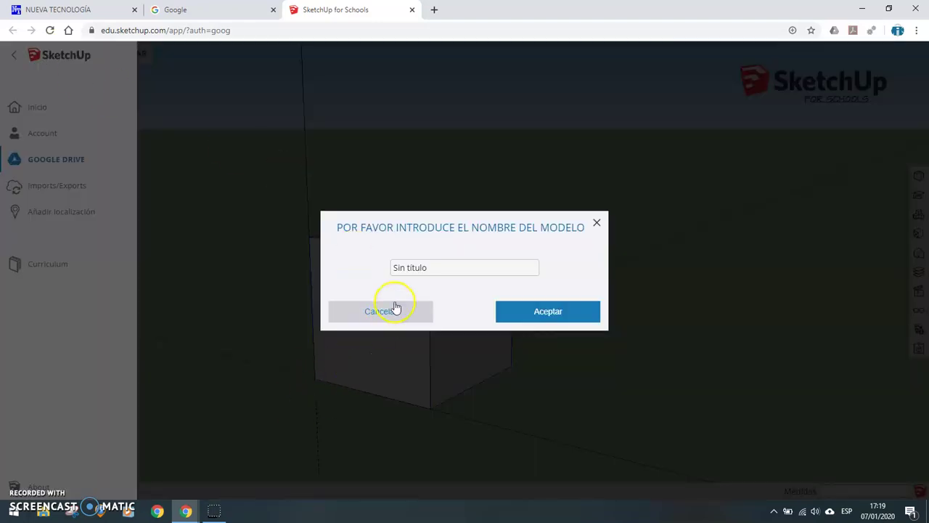
{"action": "left_click", "coordinate": [429, 266]}
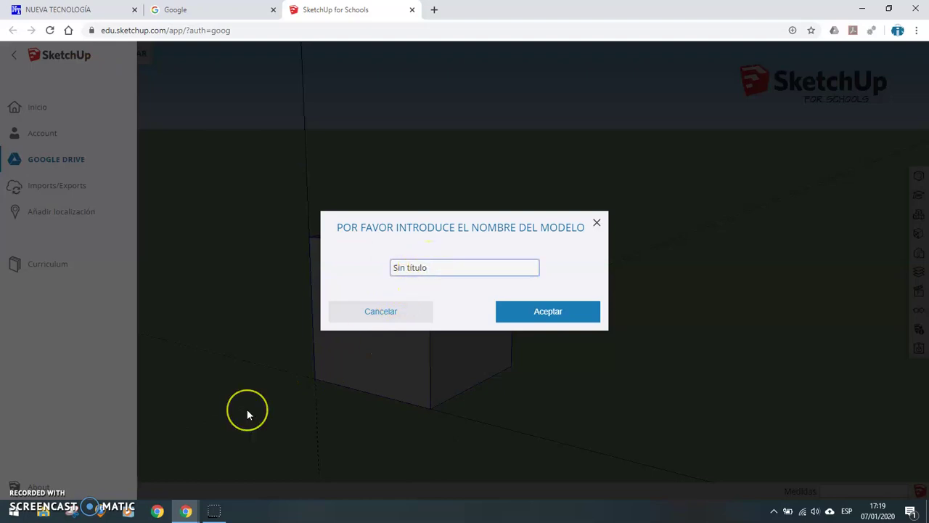
{"action": "key", "text": "BackSpace"}
{"action": "key", "text": "BackSpace"}
{"action": "key", "text": "BackSpace"}
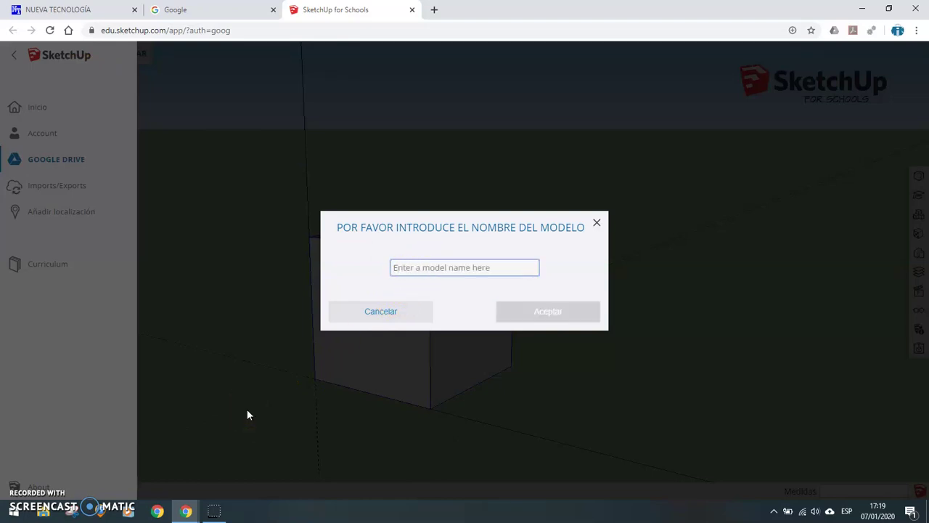
{"action": "type", "text": "Practica01_MLM"}
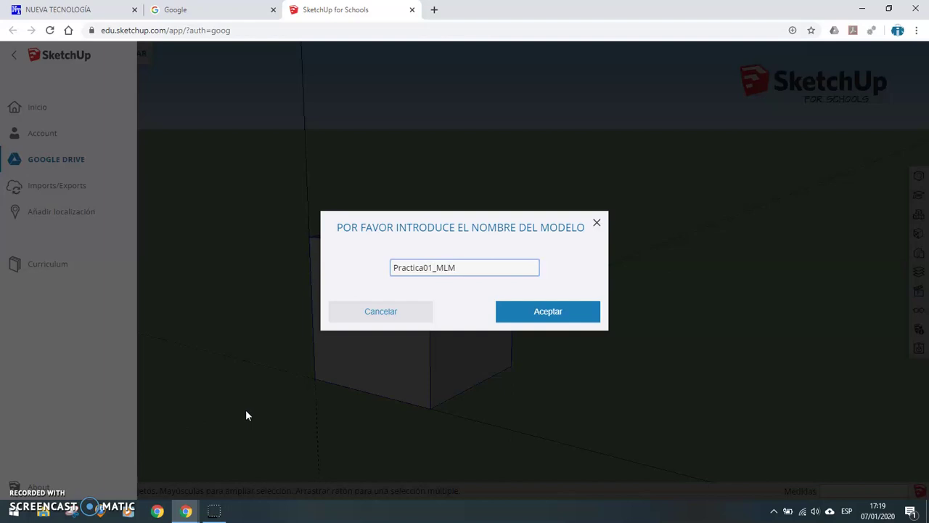
{"action": "left_click", "coordinate": [587, 311]}
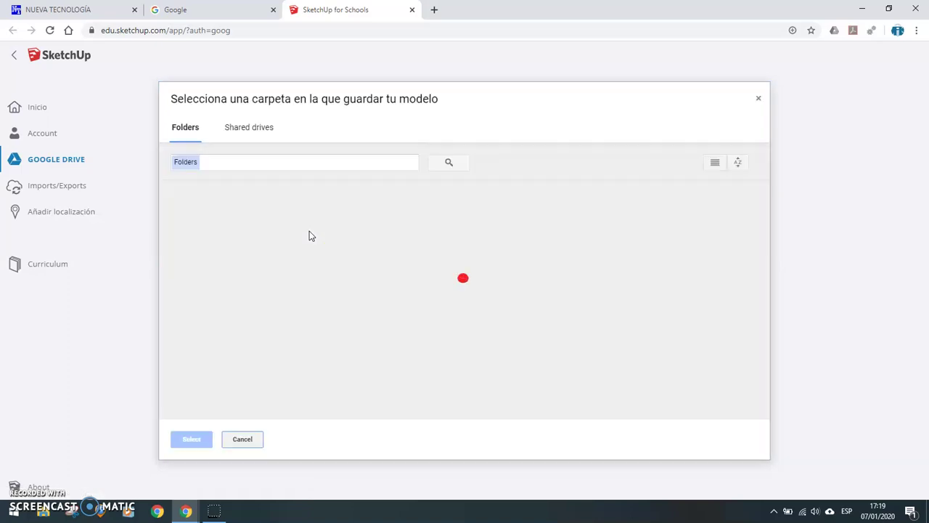
Save Practica01_MLM to the Google Drive folder 07_Material > PracticasSketchup.
{"action": "left_click", "coordinate": [309, 235]}
{"action": "left_click", "coordinate": [248, 299]}
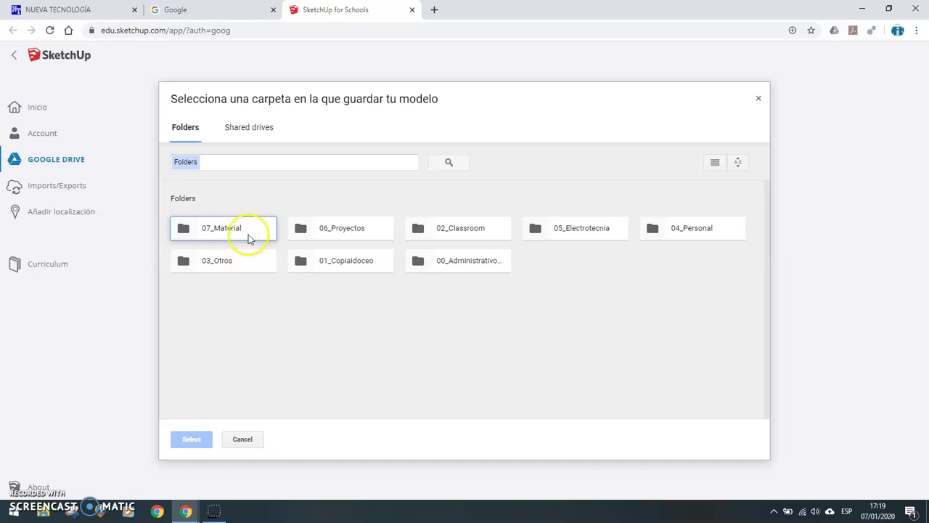
{"action": "left_click", "coordinate": [248, 235]}
{"action": "double_click", "coordinate": [250, 237]}
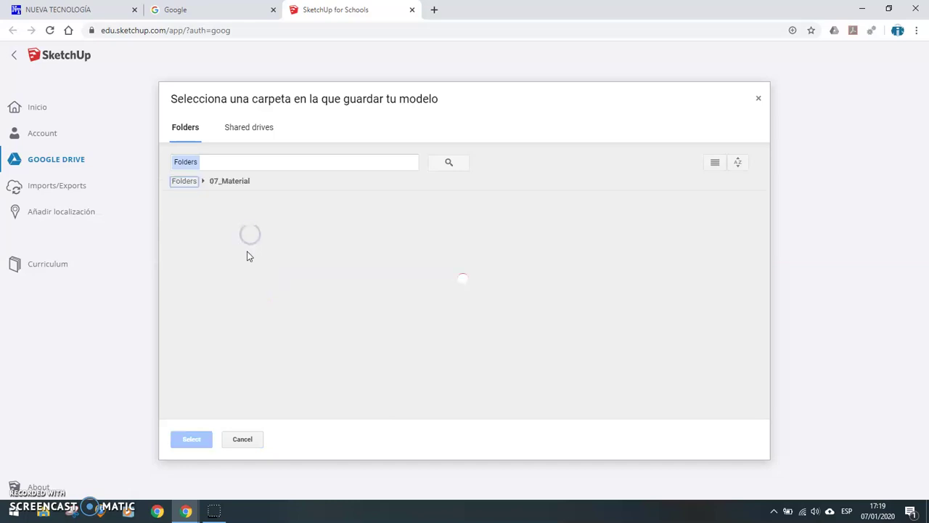
{"action": "left_click", "coordinate": [227, 240]}
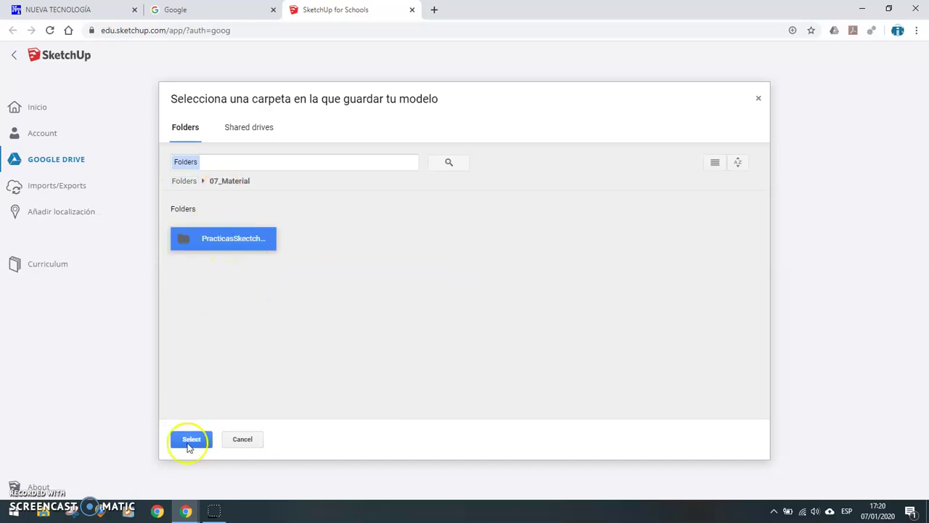
{"action": "left_click", "coordinate": [191, 440]}
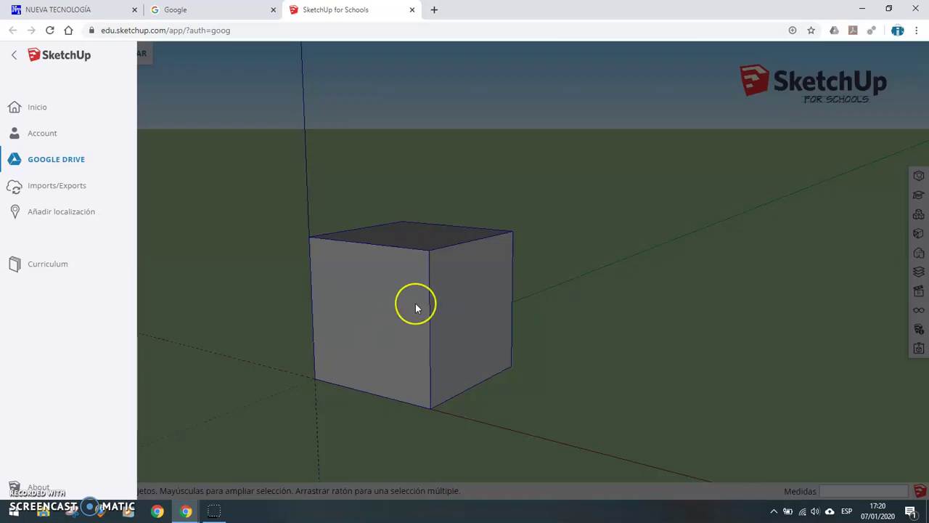
{"action": "left_click", "coordinate": [432, 302]}
{"action": "left_click", "coordinate": [465, 264]}
{"action": "left_click", "coordinate": [432, 168]}
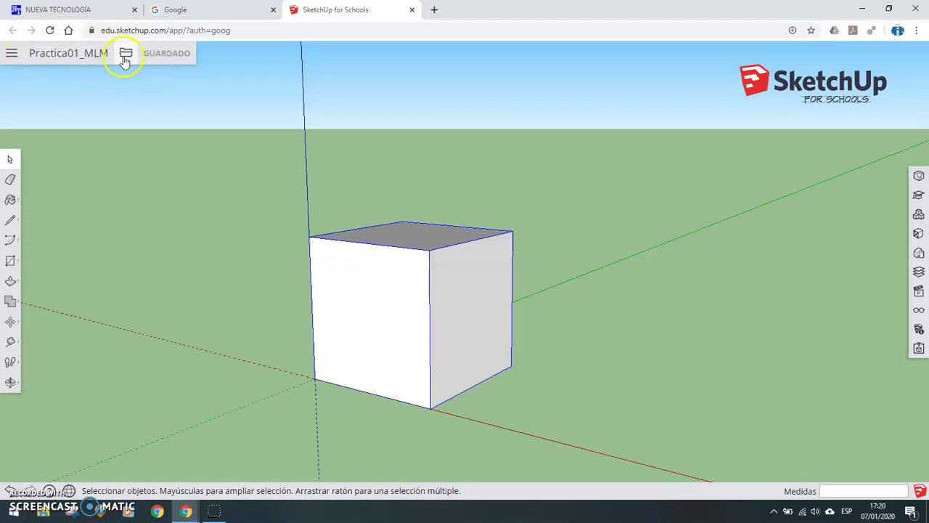
Export the cube as Practica01_MLM.stl and open the downloaded STL file.
{"action": "left_click", "coordinate": [125, 57]}
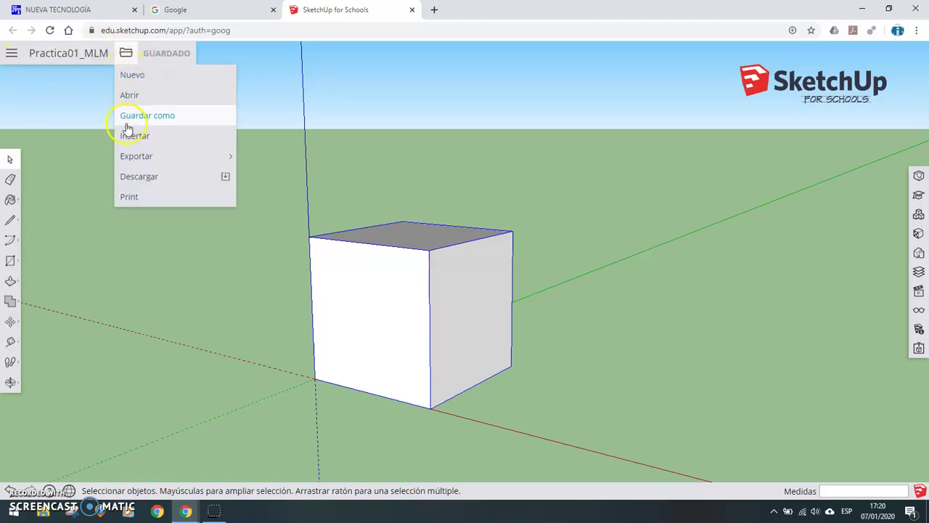
{"action": "mouse_move", "coordinate": [136, 156]}
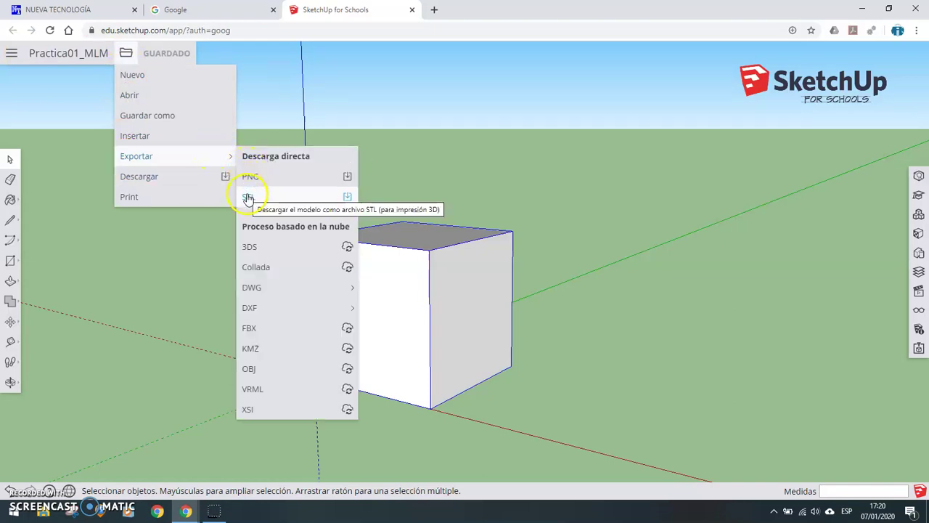
{"action": "left_click", "coordinate": [247, 194]}
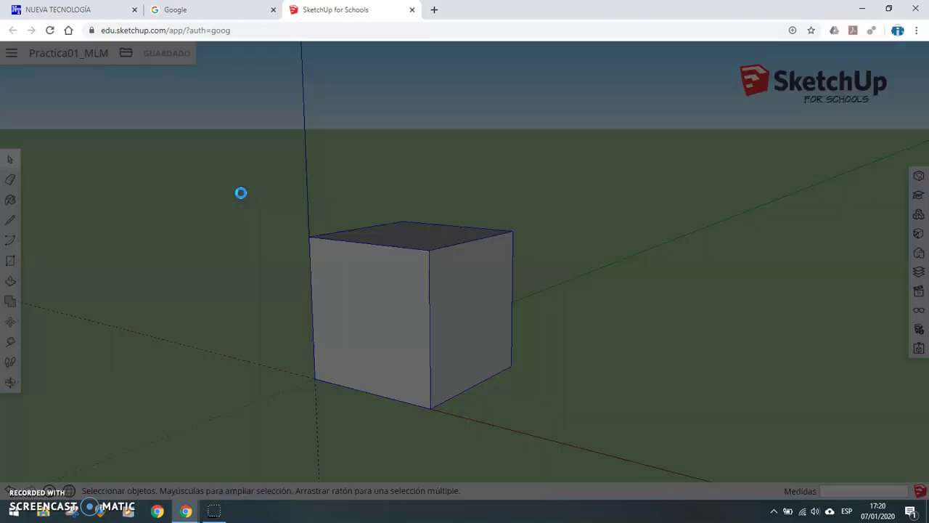
{"action": "left_click", "coordinate": [245, 190]}
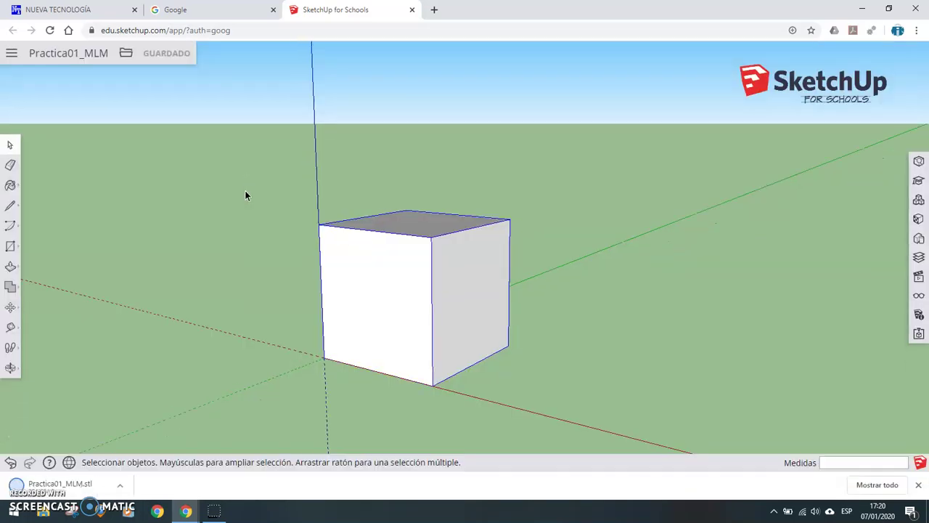
{"action": "left_click", "coordinate": [69, 492]}
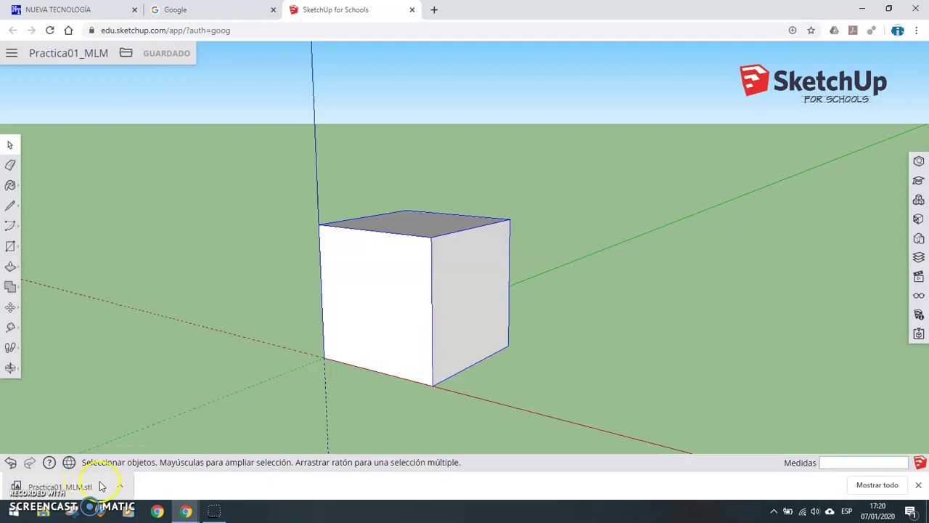
{"action": "left_click", "coordinate": [127, 56]}
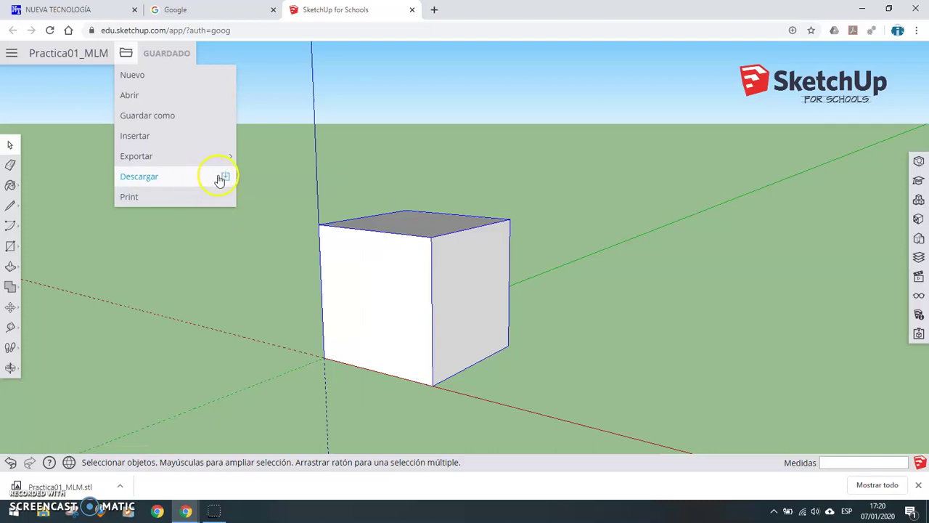
{"action": "mouse_move", "coordinate": [136, 156]}
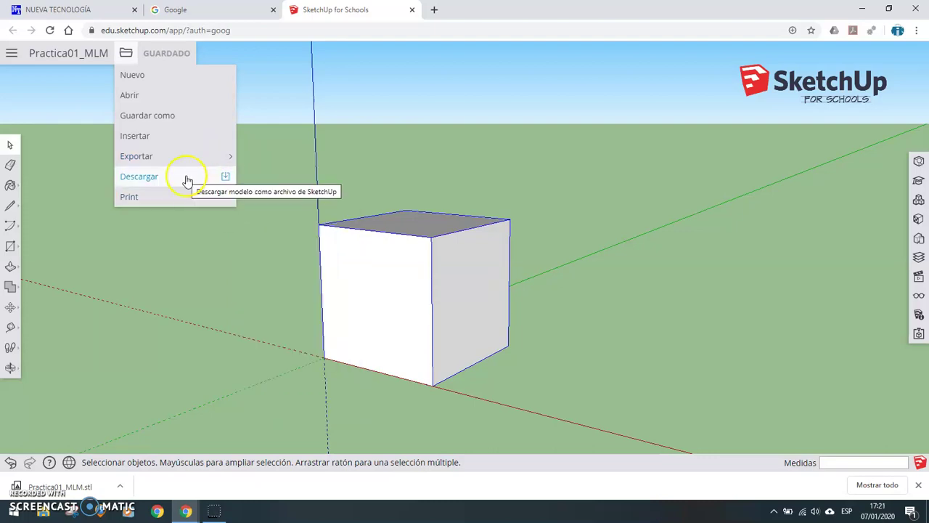
{"action": "mouse_move", "coordinate": [252, 288]}
{"action": "mouse_move", "coordinate": [175, 156]}
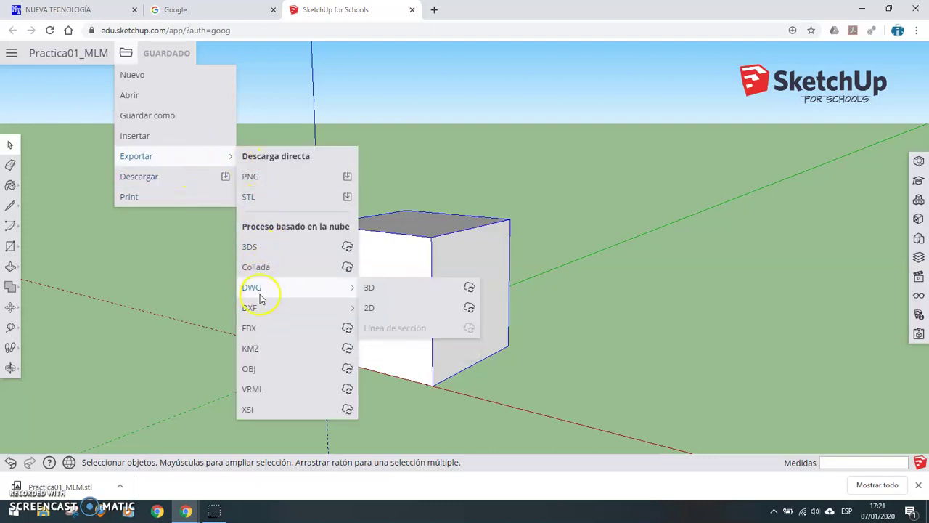
{"action": "left_click", "coordinate": [265, 290]}
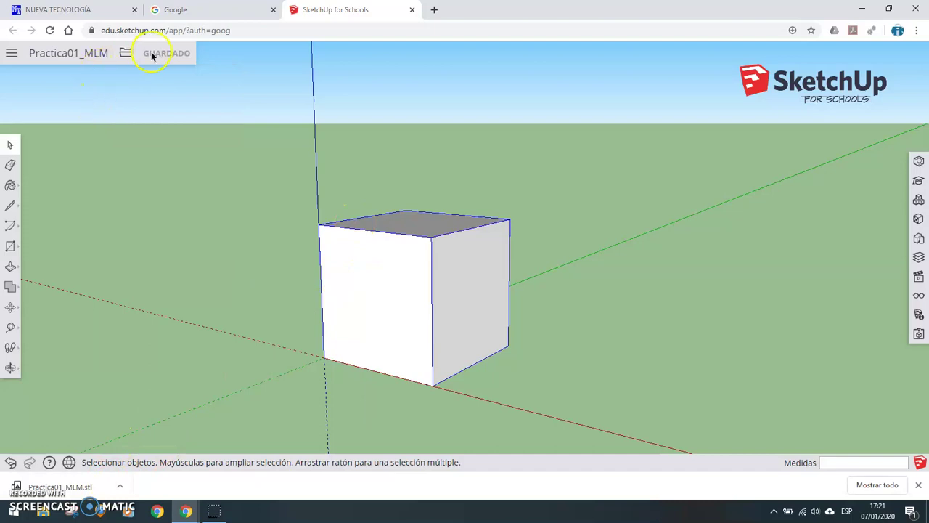
{"action": "left_click", "coordinate": [126, 53]}
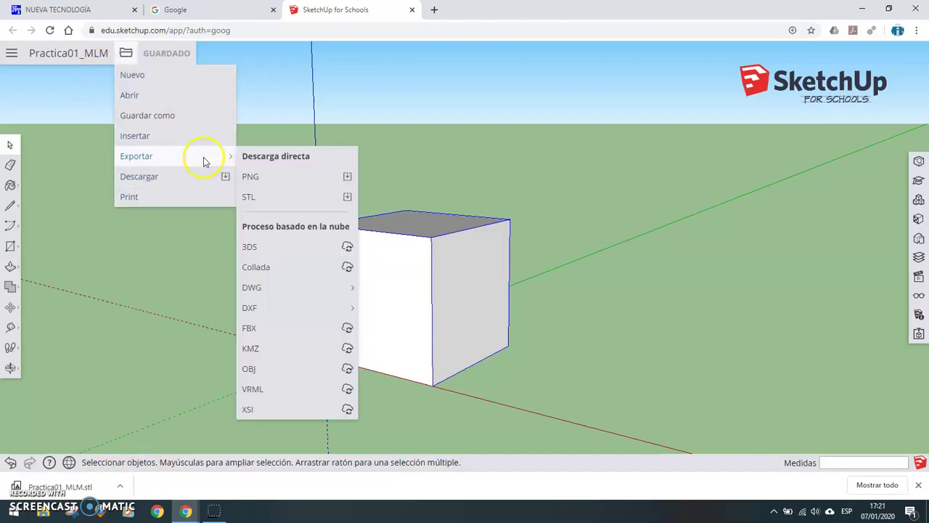
{"action": "mouse_move", "coordinate": [252, 288]}
{"action": "left_click", "coordinate": [366, 289]}
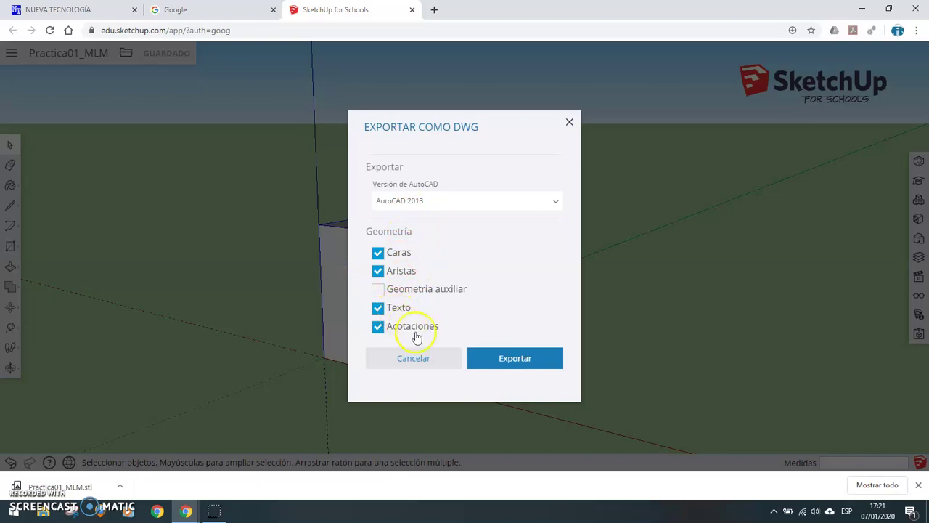
{"action": "left_click", "coordinate": [443, 359]}
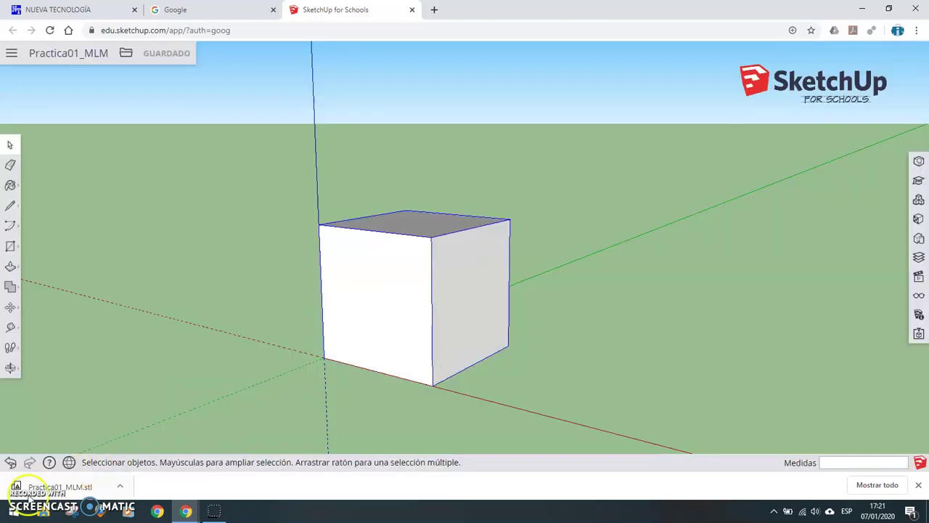
{"action": "left_click", "coordinate": [126, 53]}
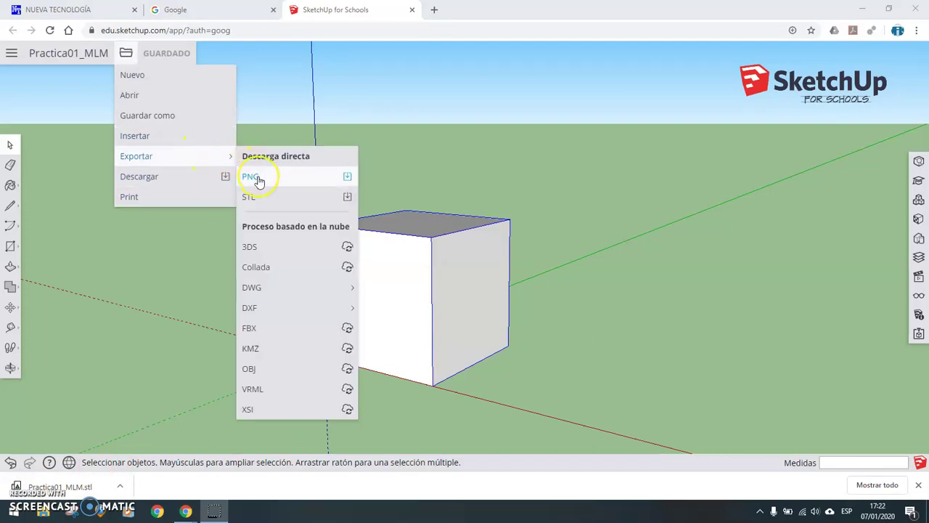
Export the cube view as Practica01_MLM.png at 1000 px width (1000 × 740).
{"action": "left_click", "coordinate": [257, 178]}
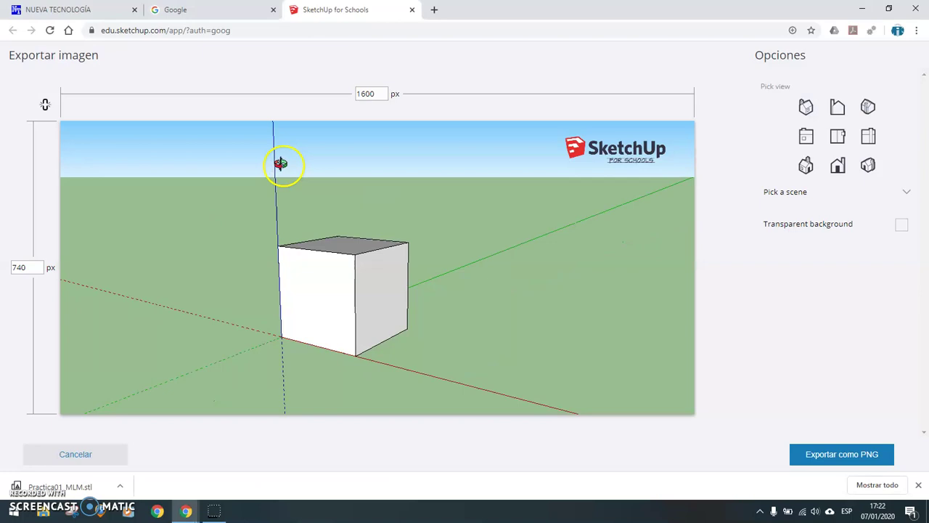
{"action": "mouse_move", "coordinate": [369, 93]}
{"action": "left_click", "coordinate": [383, 96]}
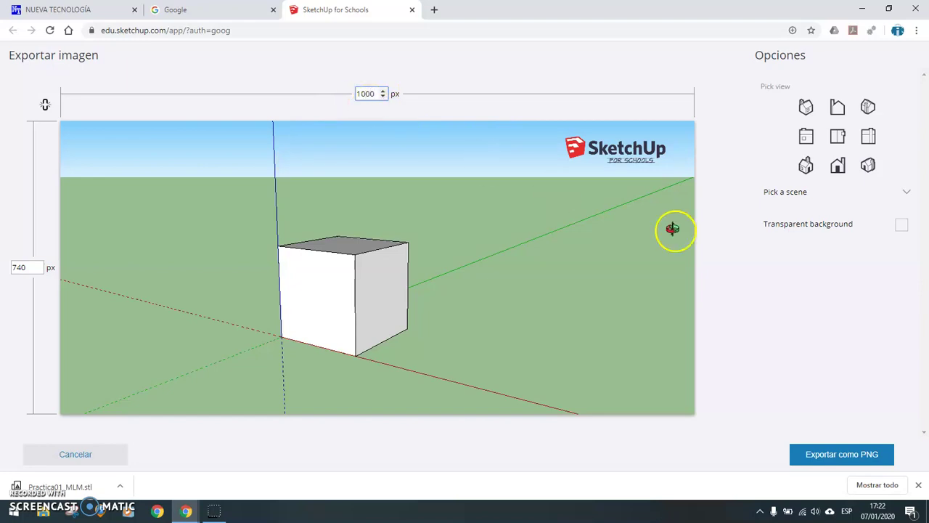
{"action": "left_click", "coordinate": [675, 231]}
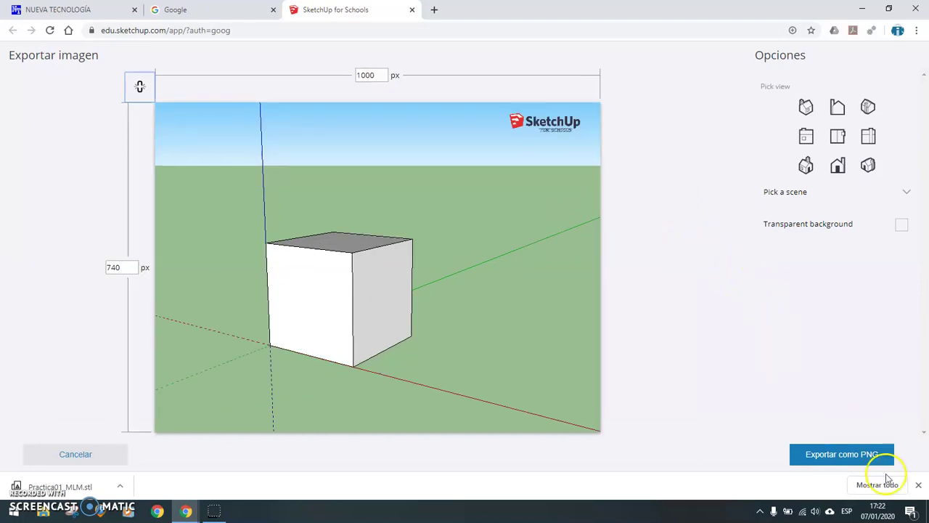
{"action": "left_click", "coordinate": [835, 455]}
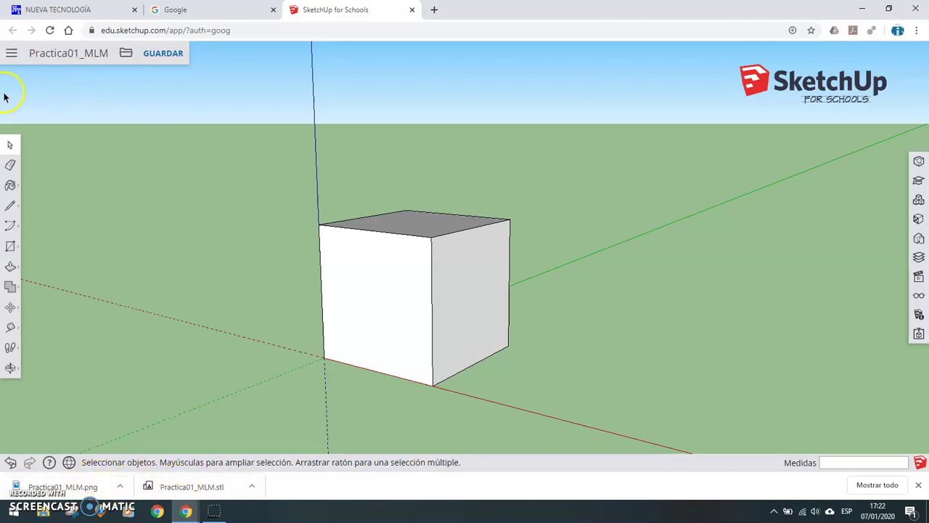
{"action": "left_click", "coordinate": [12, 55]}
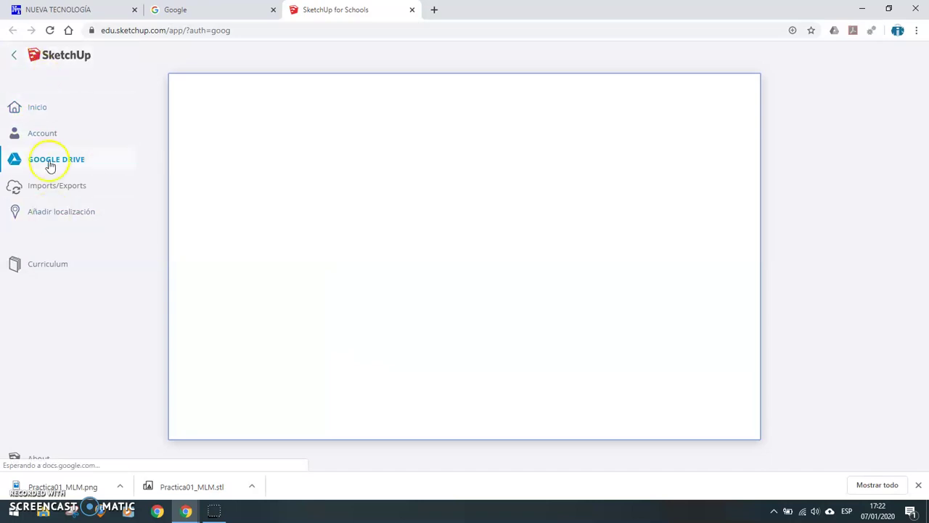
{"action": "left_click", "coordinate": [749, 90]}
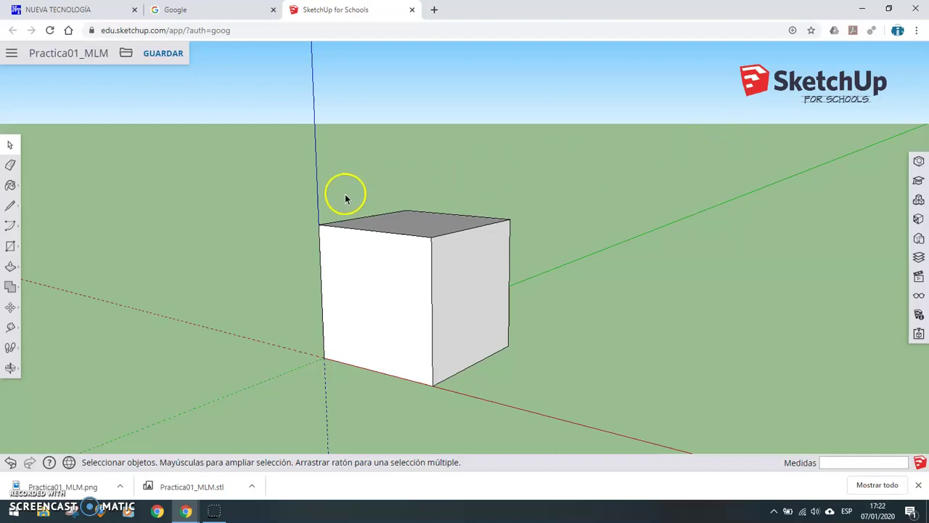